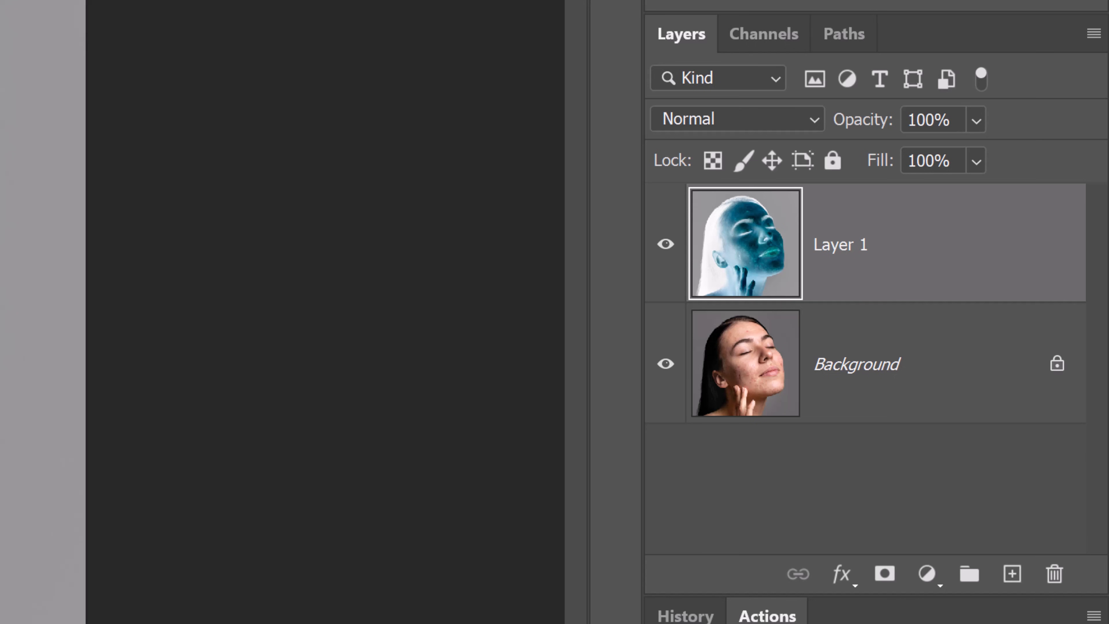
Step: Convert the inverted Layer 1 to a smart object and set its blend mode to Vivid Light
left_click(1093, 34)
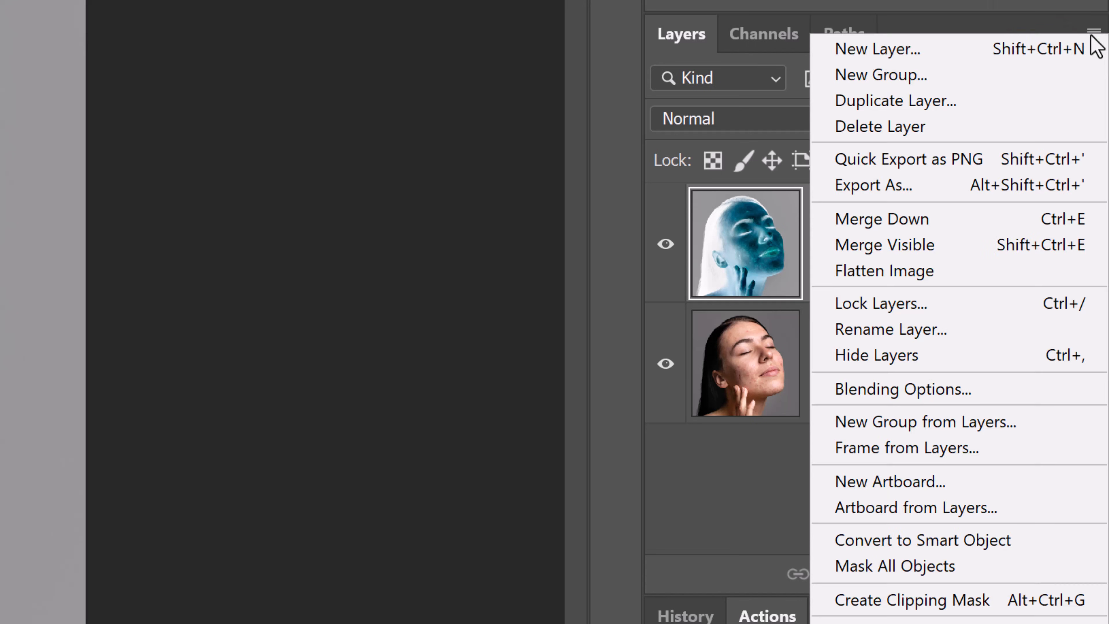
left_click(914, 542)
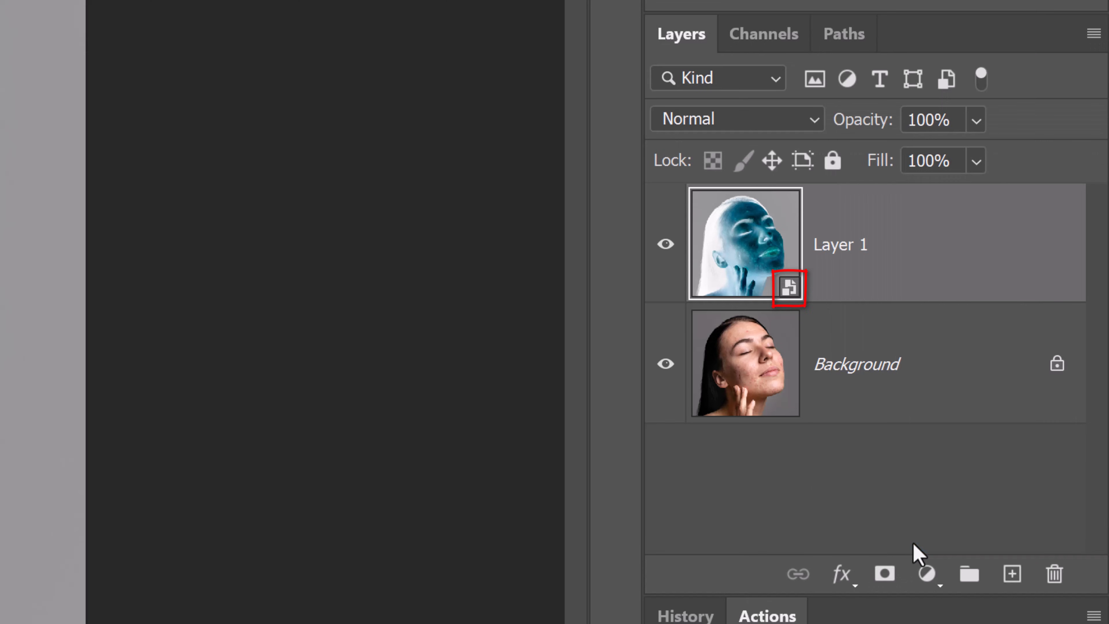
left_click(813, 120)
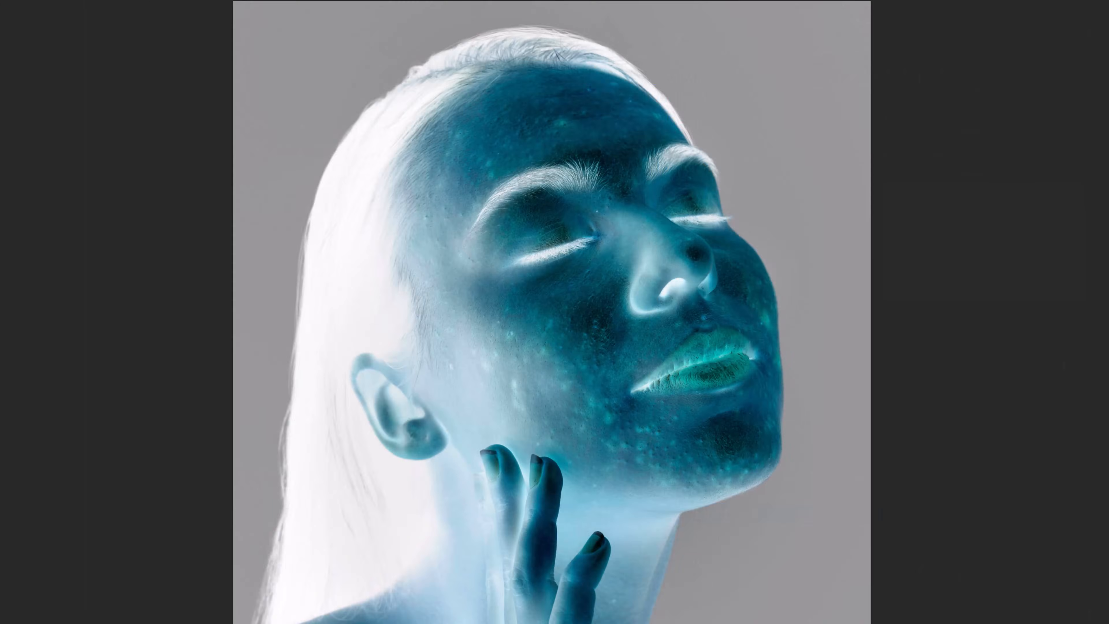
left_click(687, 515)
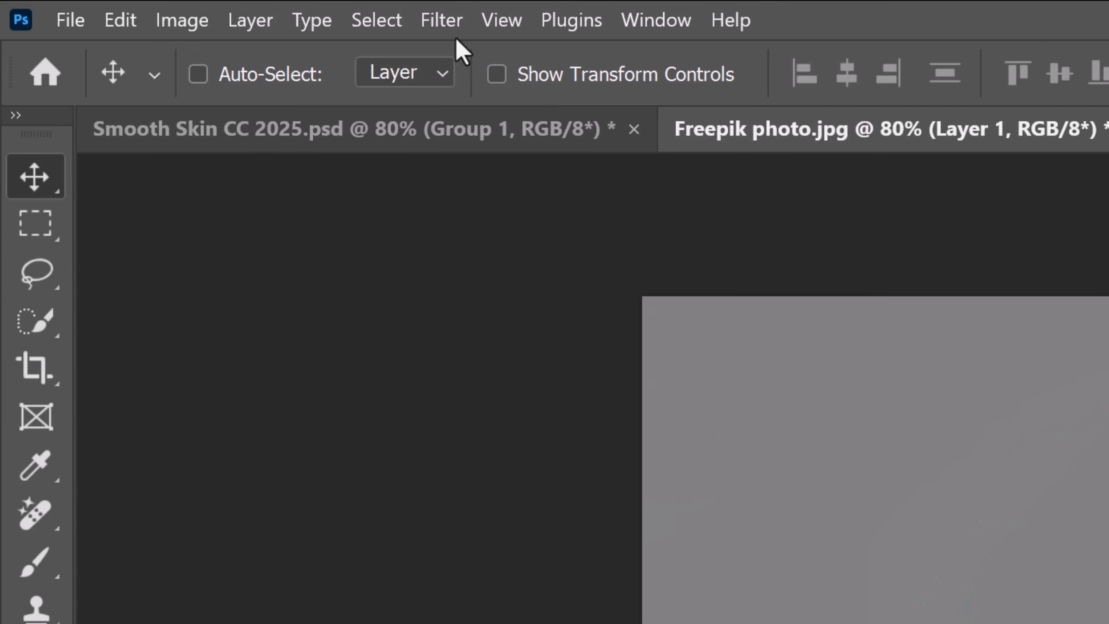
Step: Apply a High Pass filter with a 40-pixel radius to Layer 1
left_click(449, 30)
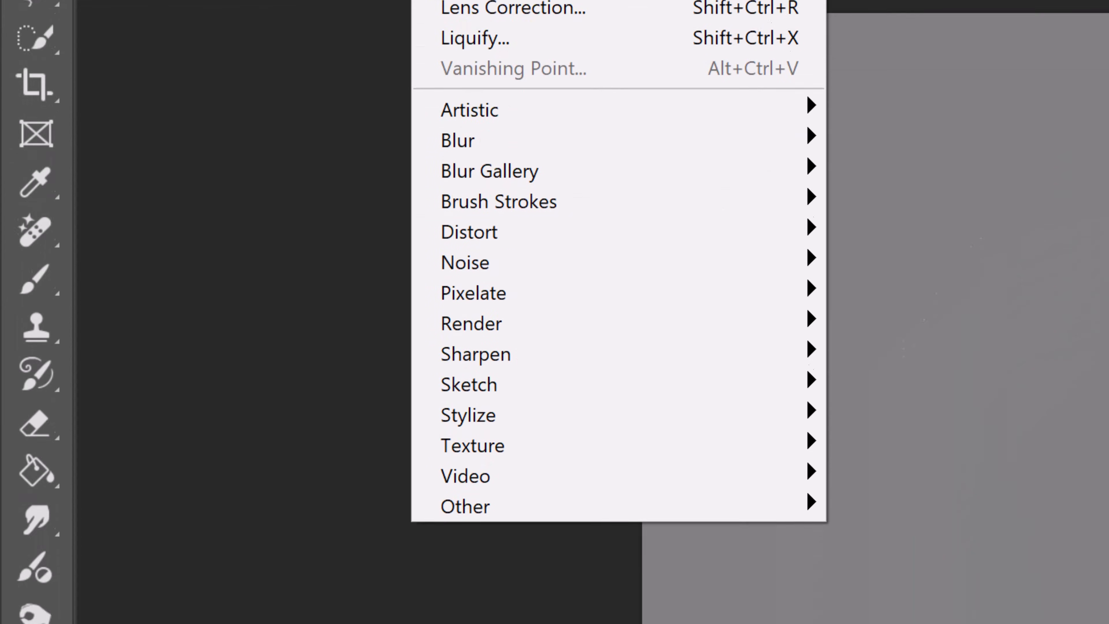
mouse_move(476, 441)
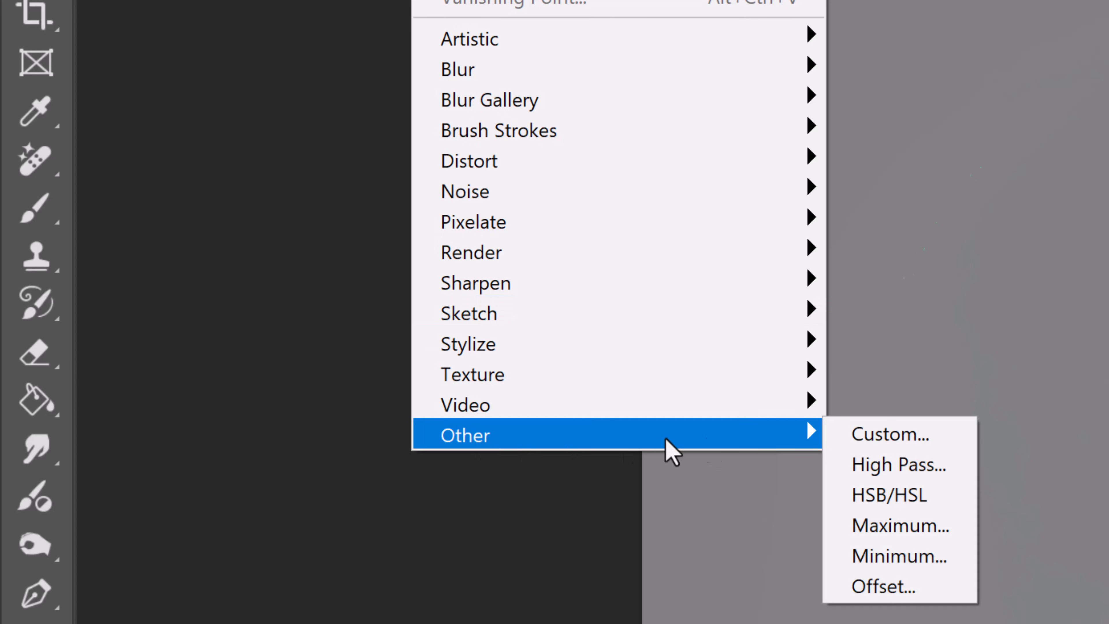
left_click(883, 466)
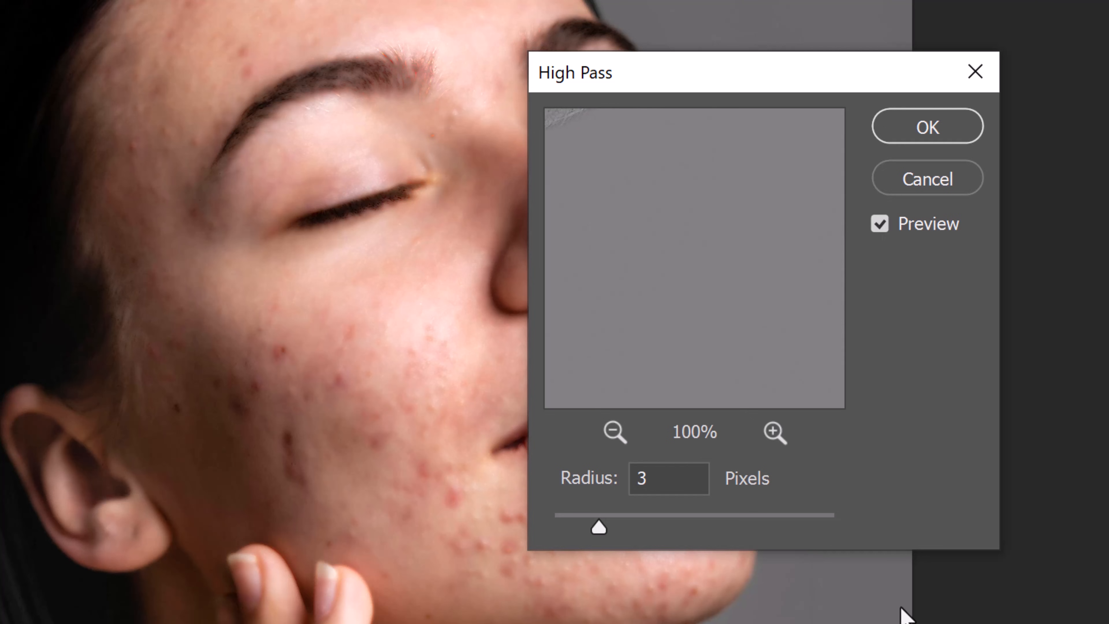
left_click_drag(600, 530, 547, 523)
left_click_drag(619, 191, 747, 470)
left_click_drag(554, 529, 783, 539)
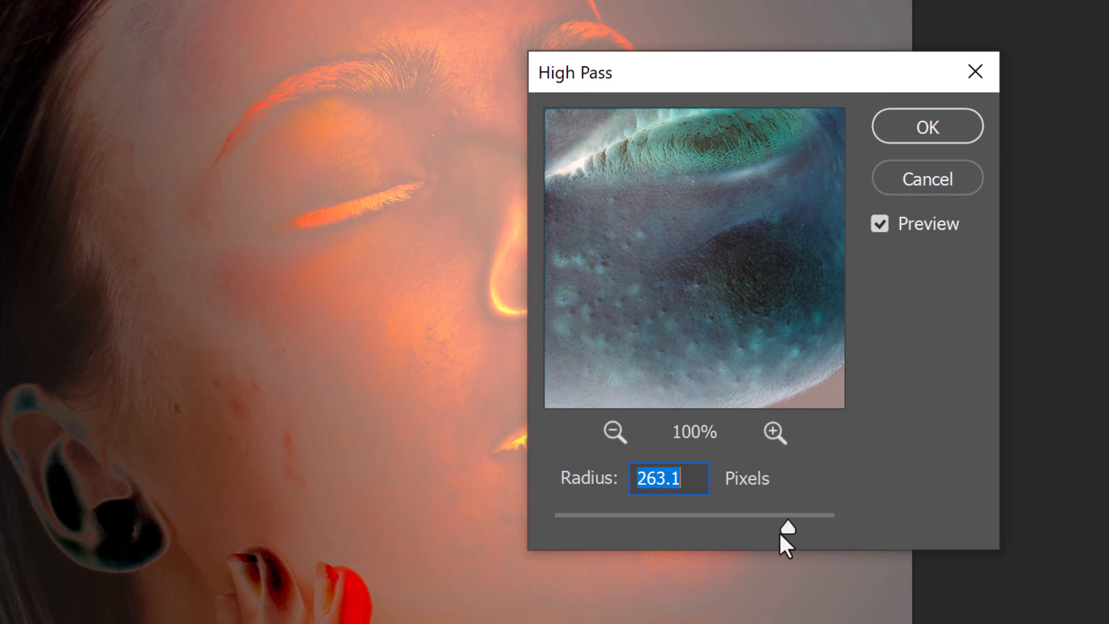
mouse_move(785, 525)
left_mouse_down()
mouse_move(627, 524)
mouse_move(699, 526)
left_mouse_up()
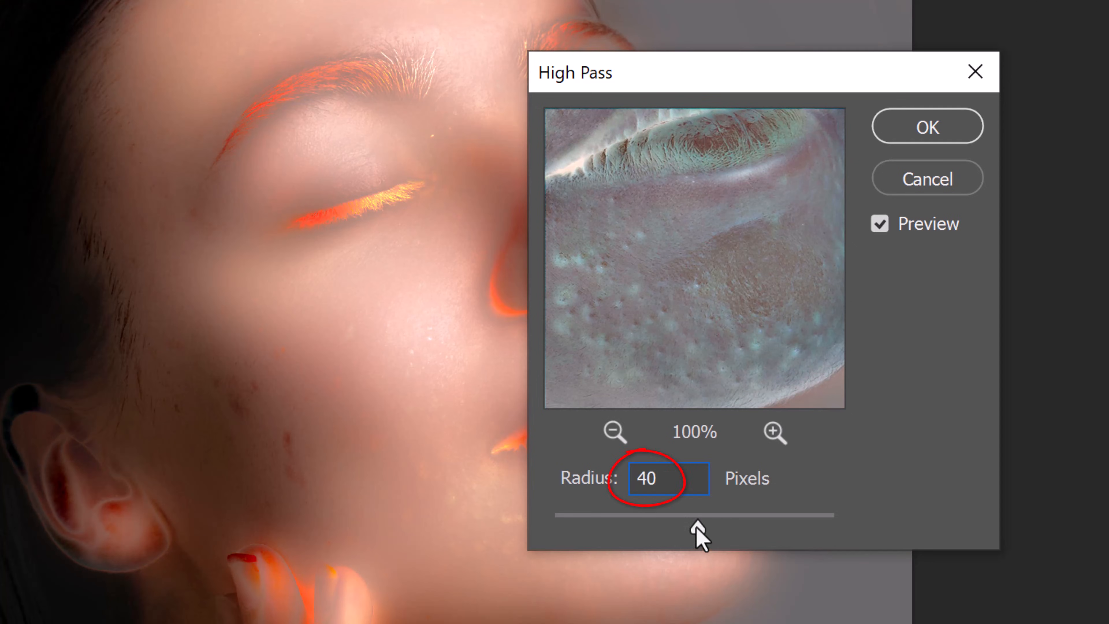
left_click(939, 131)
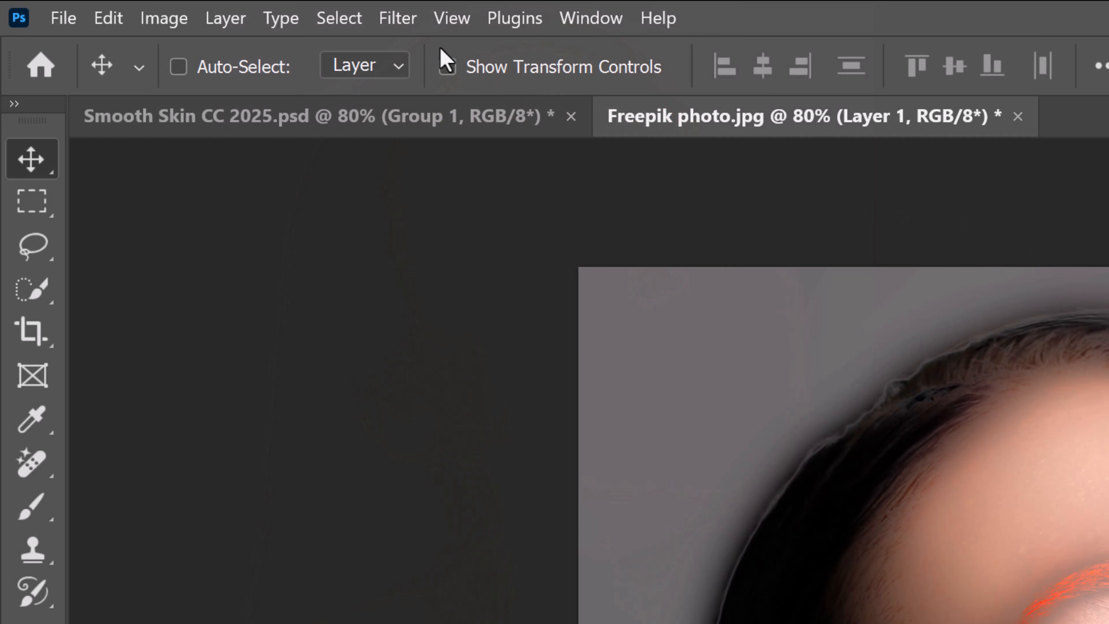
Step: Apply a Gaussian Blur with a 3.0-pixel radius to Layer 1
left_click(397, 20)
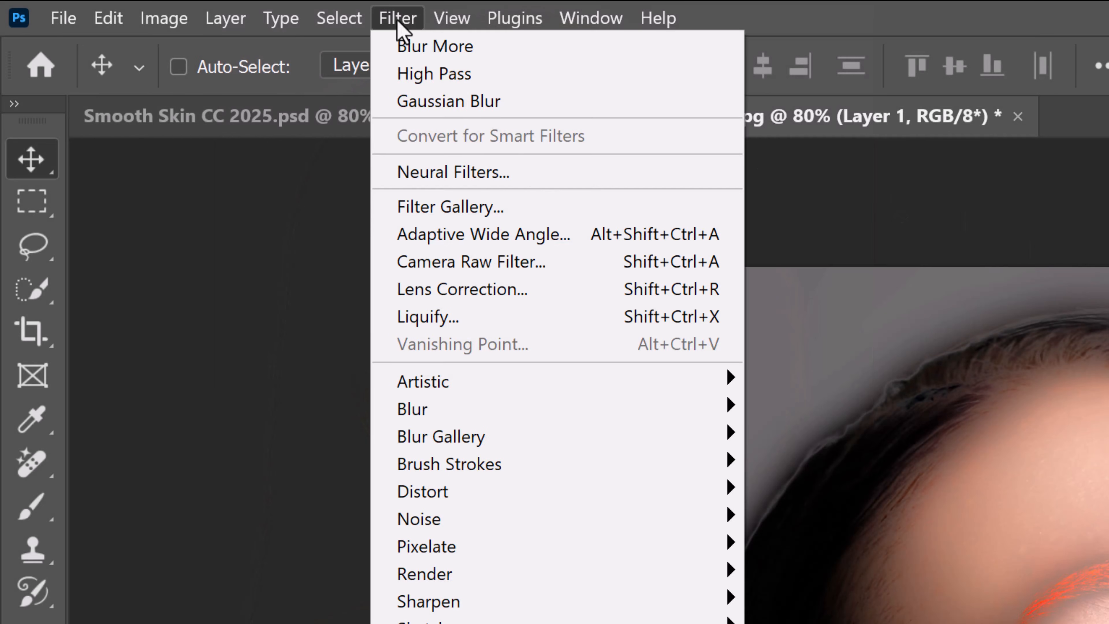
mouse_move(407, 413)
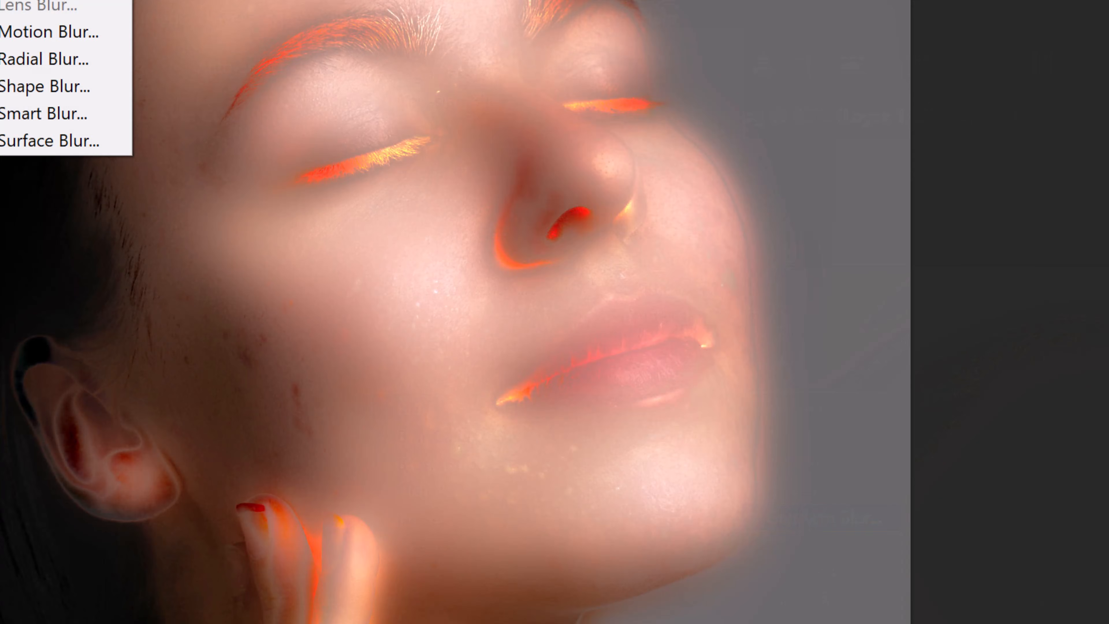
left_click(800, 518)
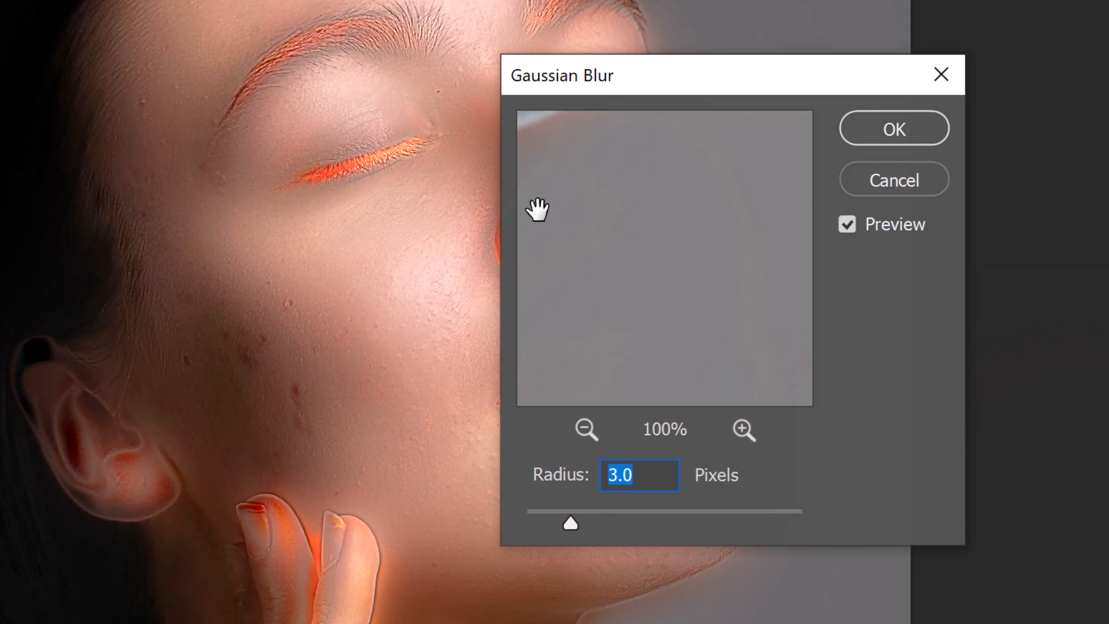
left_click_drag(592, 218, 746, 438)
mouse_move(571, 523)
left_mouse_down()
mouse_move(673, 522)
mouse_move(524, 524)
mouse_move(566, 526)
left_mouse_up()
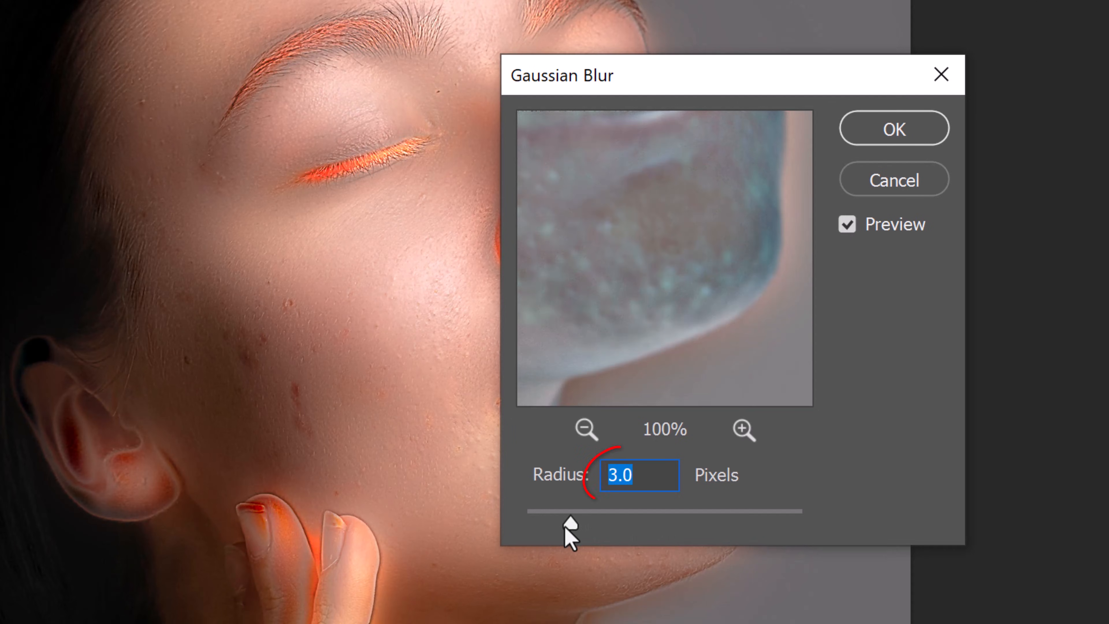
left_click(878, 138)
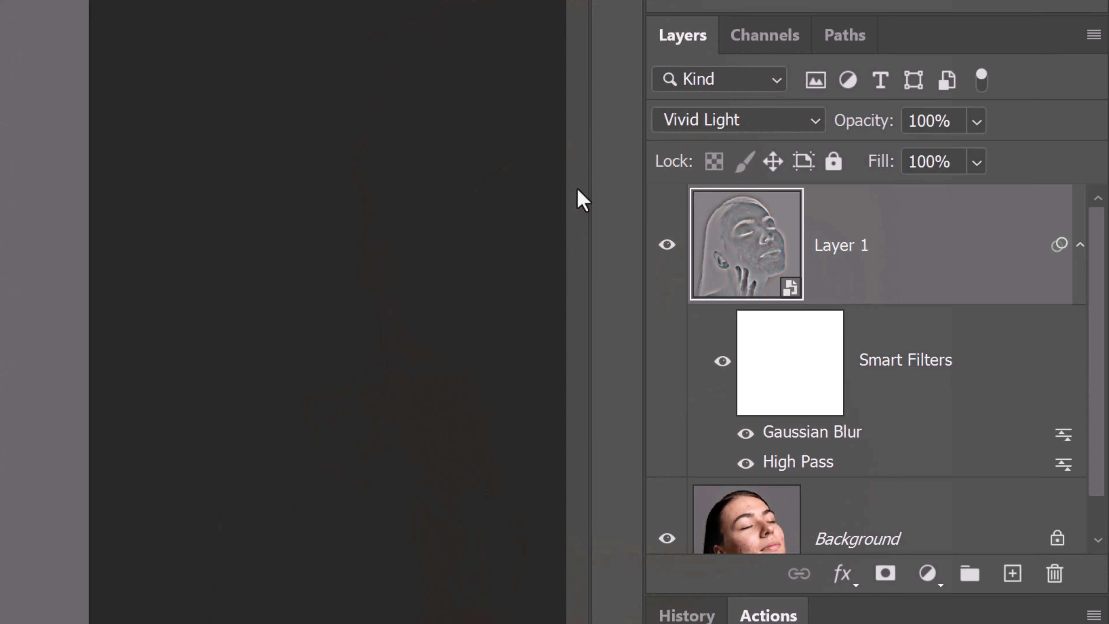
Step: Collapse the smart filter list of Layer 1 and add a black layer mask that hides its effect
left_click(1081, 250)
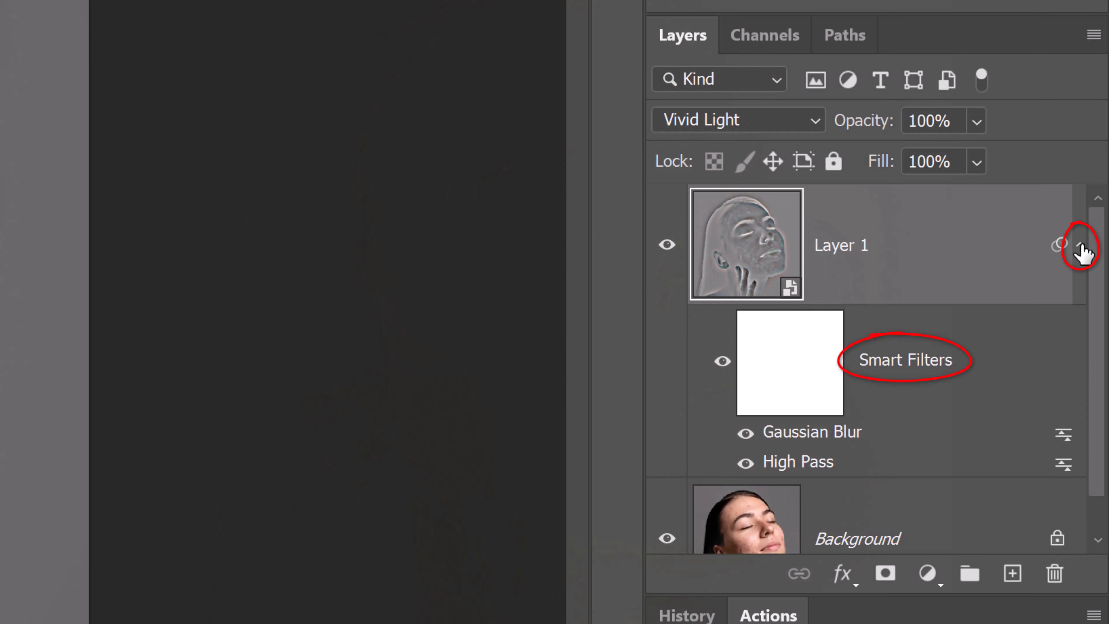
left_click(1082, 250)
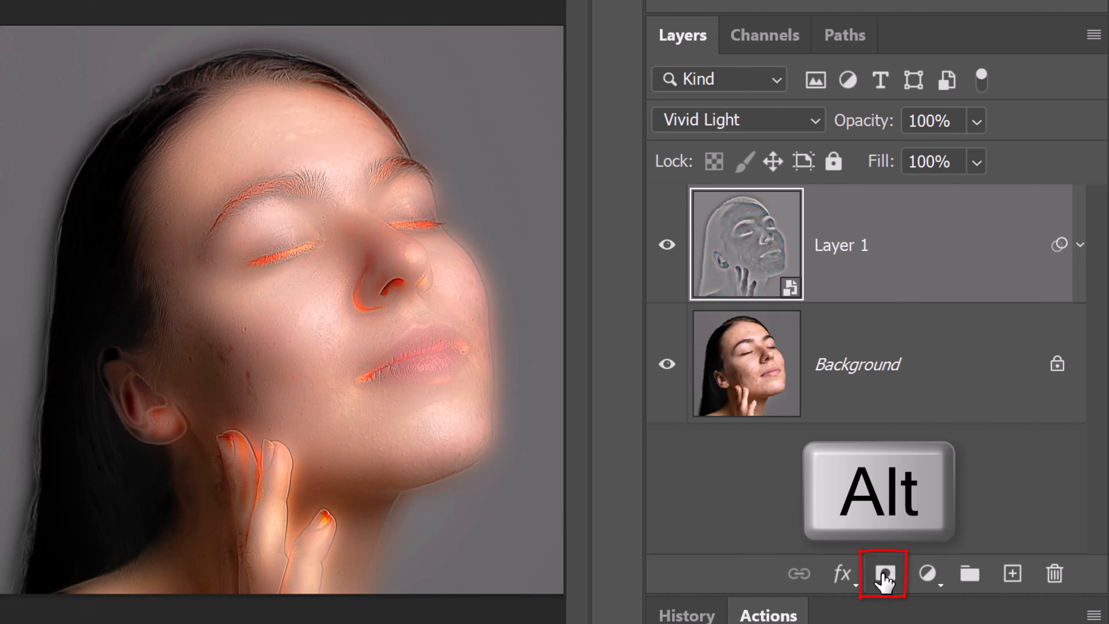
left_click(884, 576, "alt")
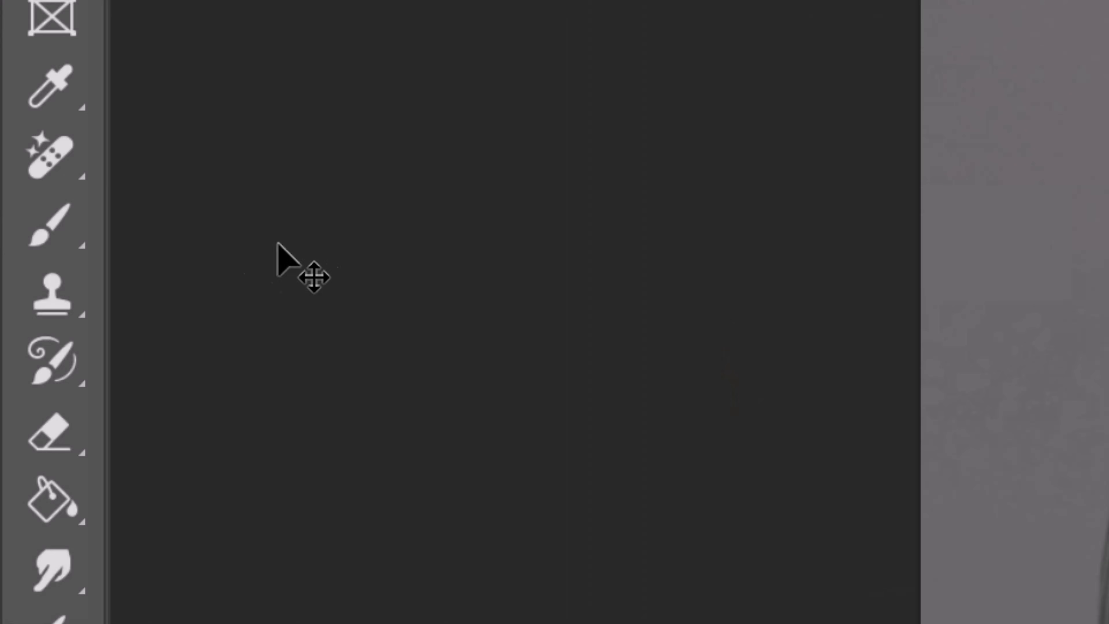
Step: Paint white on Layer 1's mask with an enlarged soft brush over the blemished cheek and chin to smooth the skin
left_click_drag(56, 234, 266, 216)
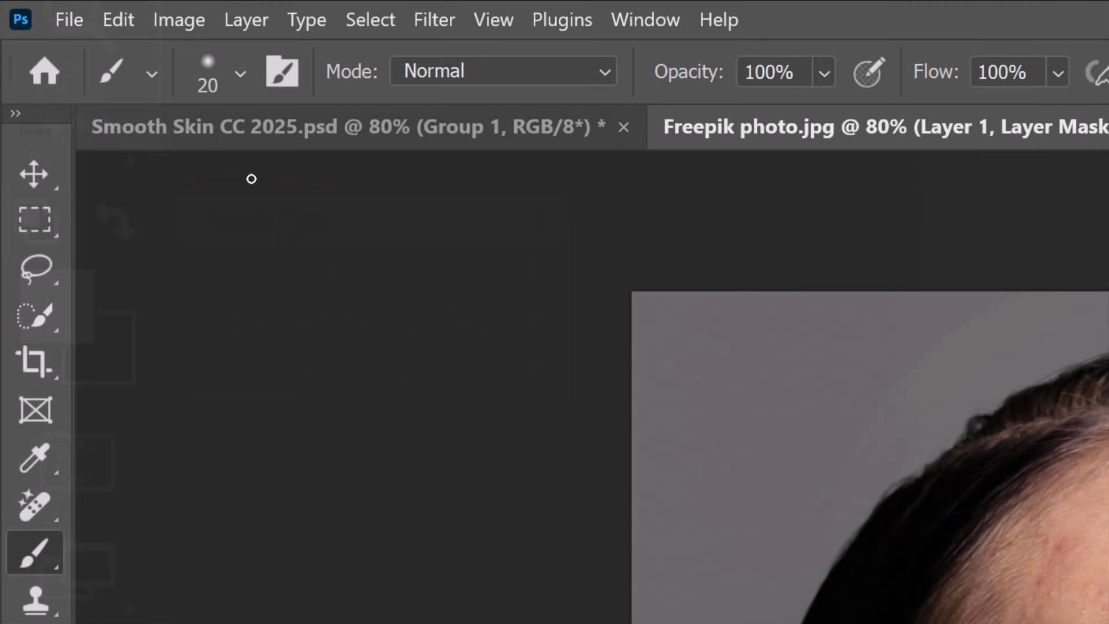
left_click(242, 76)
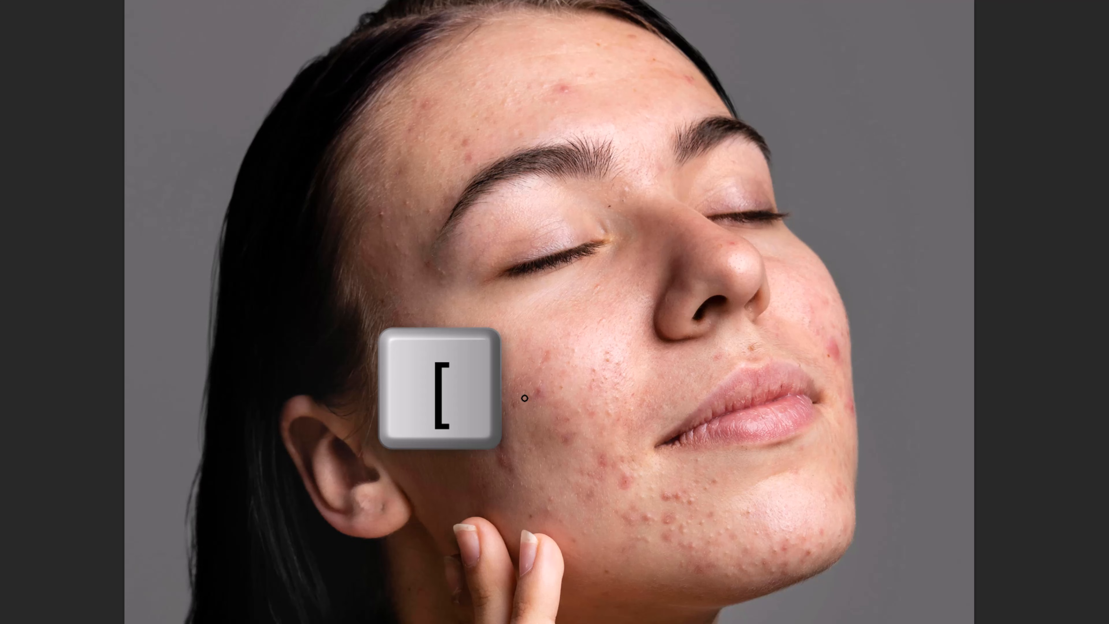
key("bracketright")
key("bracketright")
key("bracketright")
key("bracketright")
key("bracketright")
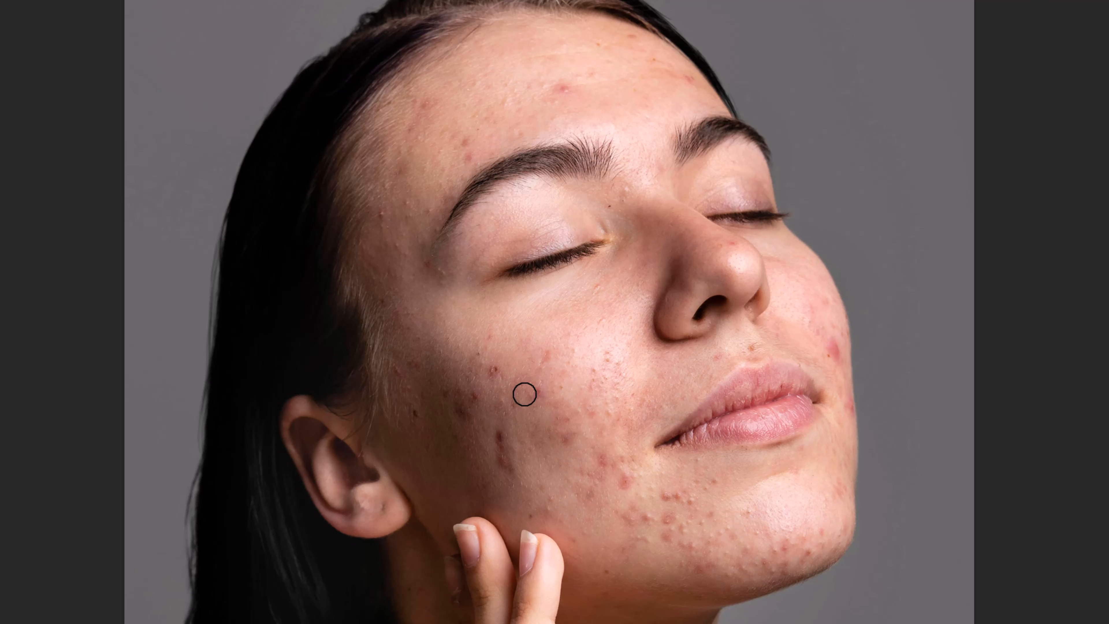
left_click(488, 338)
left_click(547, 354)
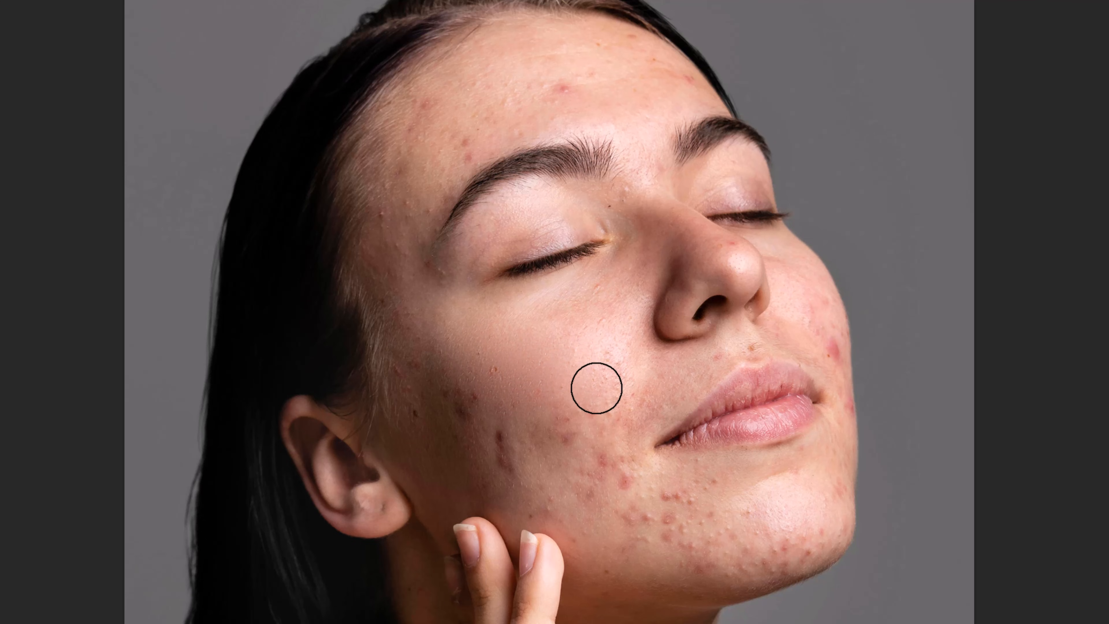
left_click(568, 427)
left_click(608, 413)
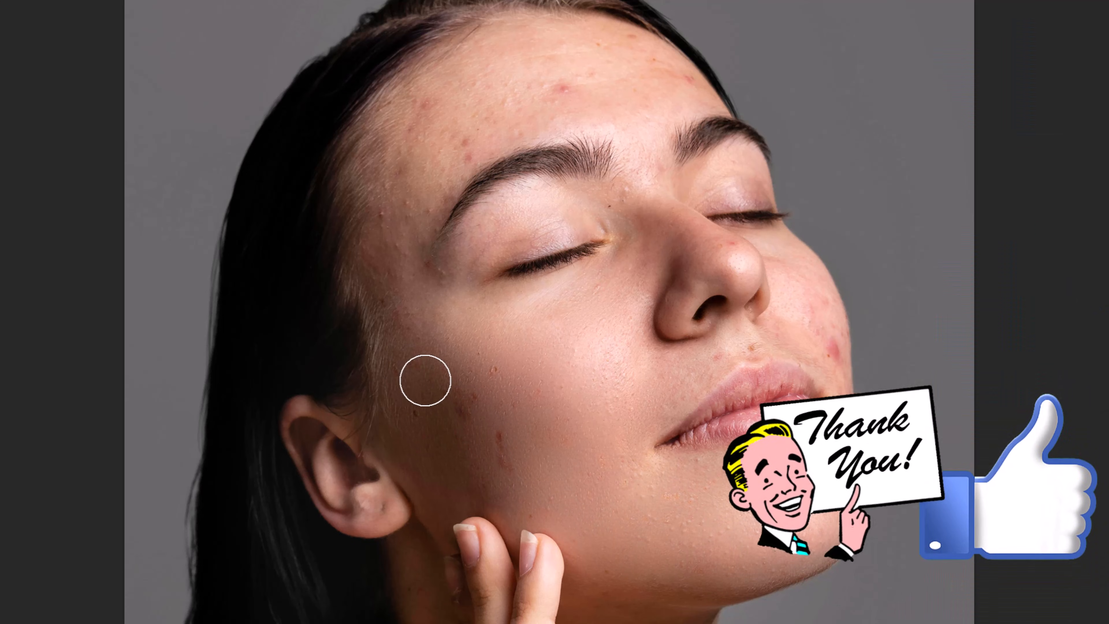
Step: Paint the mask over the forehead, nose, upper lip area and far cheek with a smaller brush
key("bracketleft")
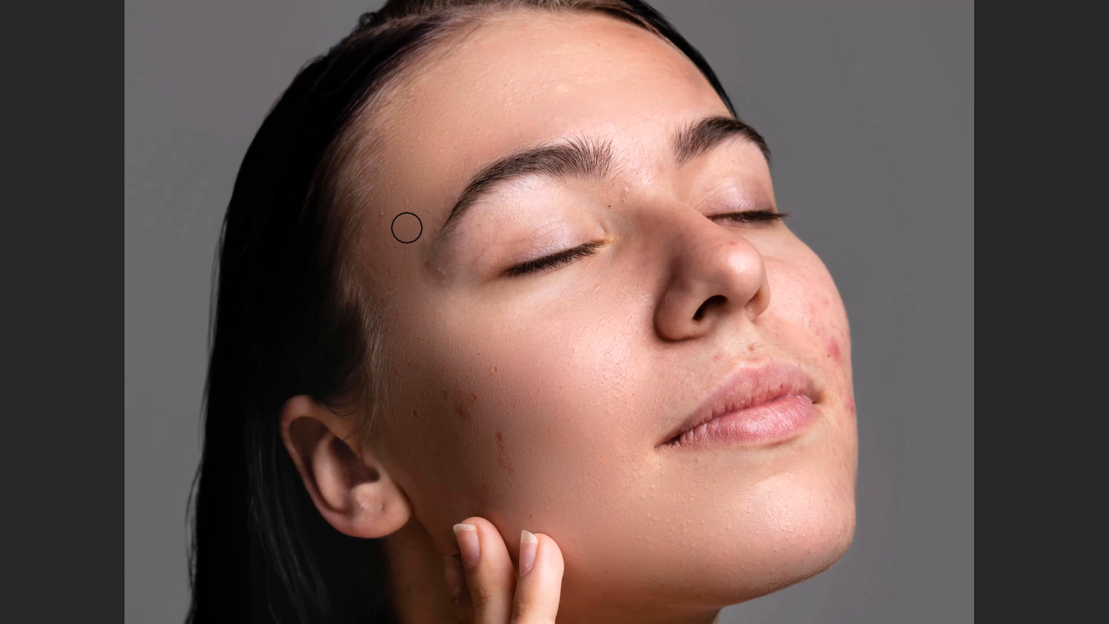
left_click_drag(664, 188, 656, 218)
left_click_drag(778, 338, 716, 357)
mouse_move(834, 321)
left_mouse_down()
mouse_move(827, 357)
mouse_move(848, 407)
left_mouse_up()
key("bracketleft")
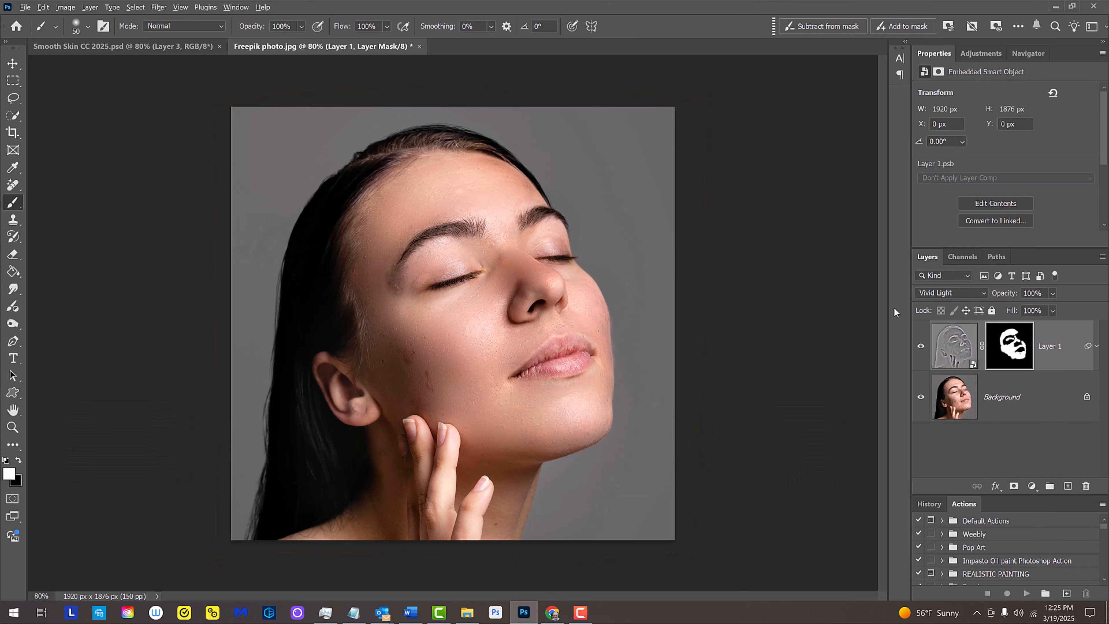
Step: Stamp all visible layers into a new layer at the top of the stack
key("ctrl+alt+shift+e")
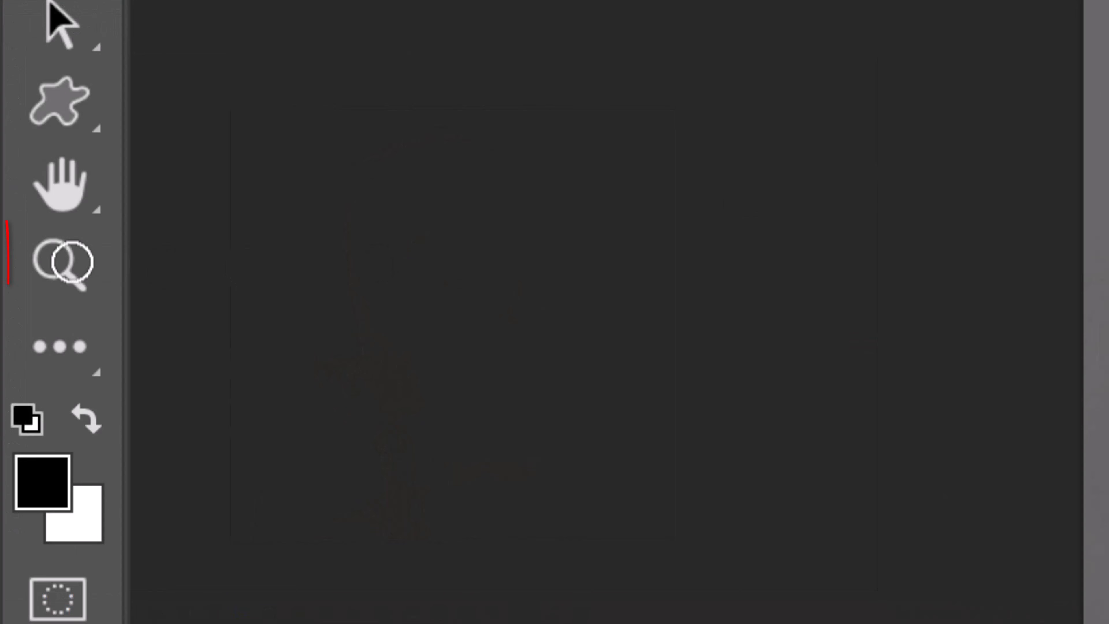
left_click(12, 427)
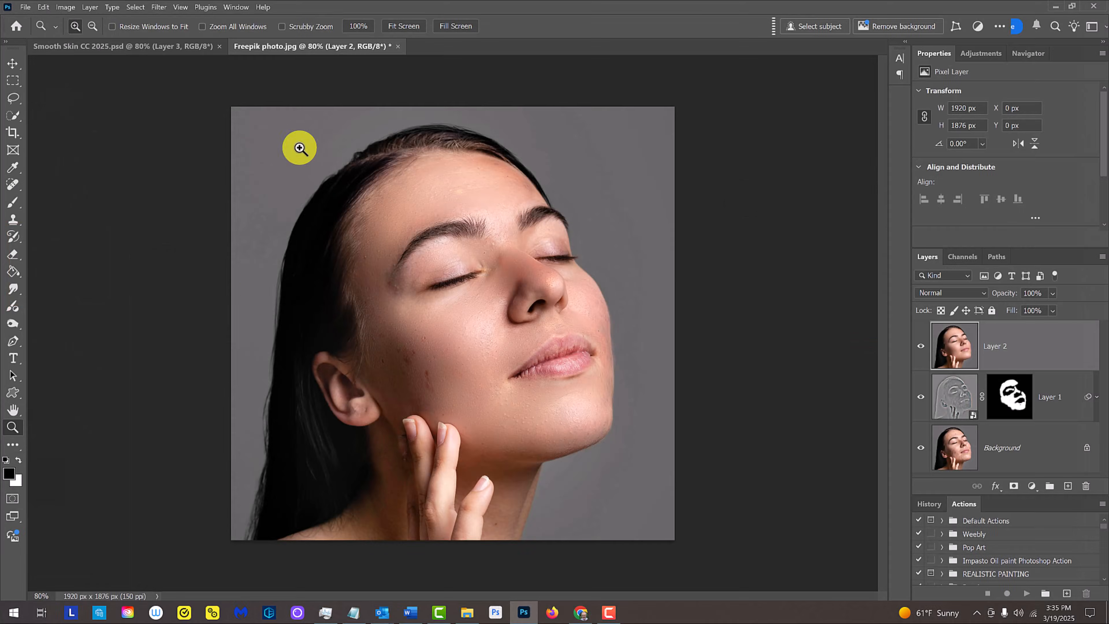
left_click_drag(299, 146, 636, 486)
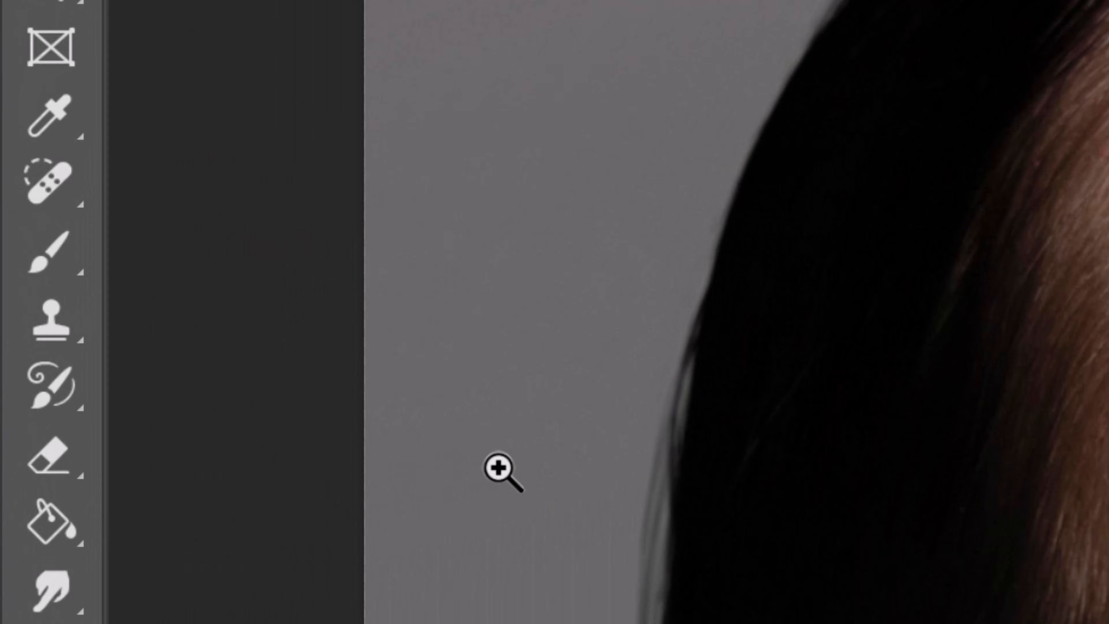
Step: Clean up the bumpy skin on the cheek beside the nose with the Remove Tool
left_click(13, 185)
right_click(51, 187)
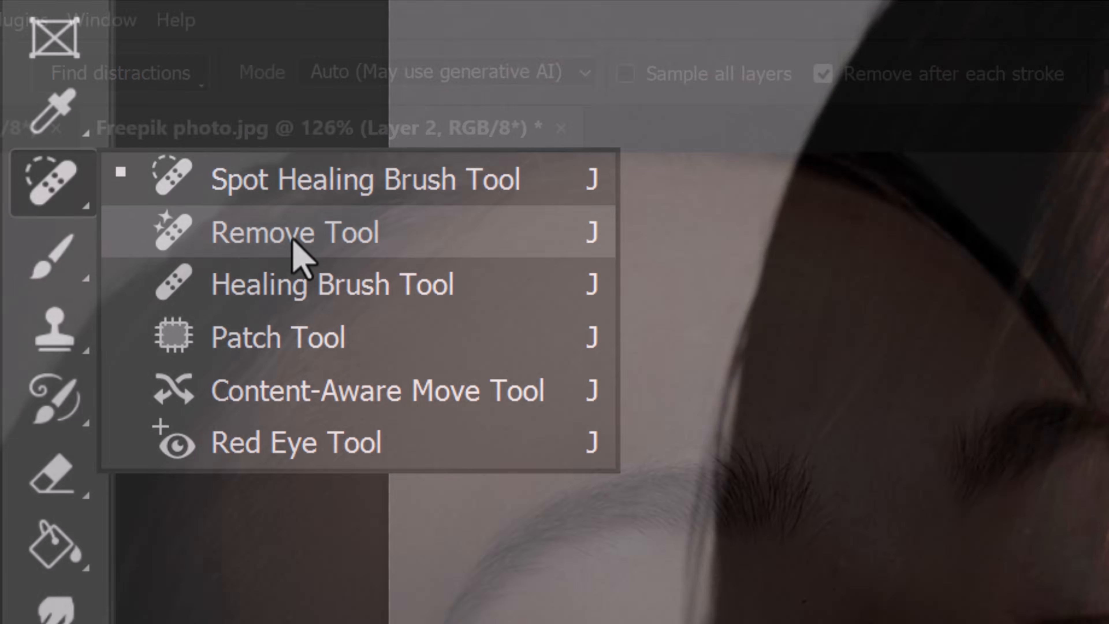
left_click(293, 240)
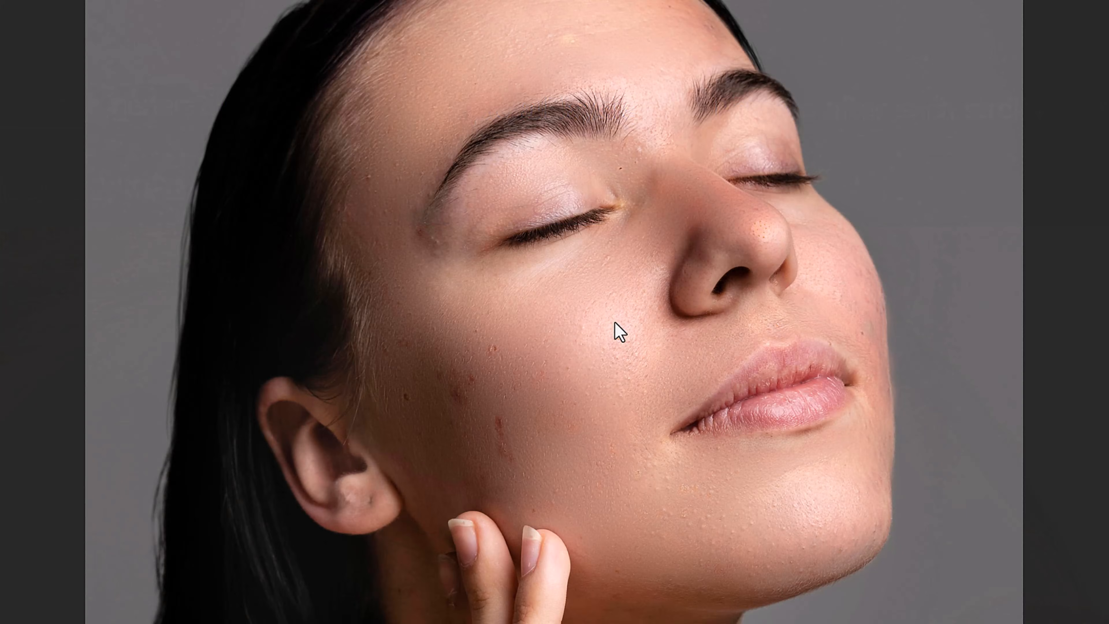
key("bracketright")
key("bracketleft")
mouse_move(584, 334)
left_mouse_down()
mouse_move(620, 308)
mouse_move(642, 385)
mouse_move(604, 356)
mouse_move(636, 300)
mouse_move(611, 365)
mouse_move(591, 359)
left_mouse_up()
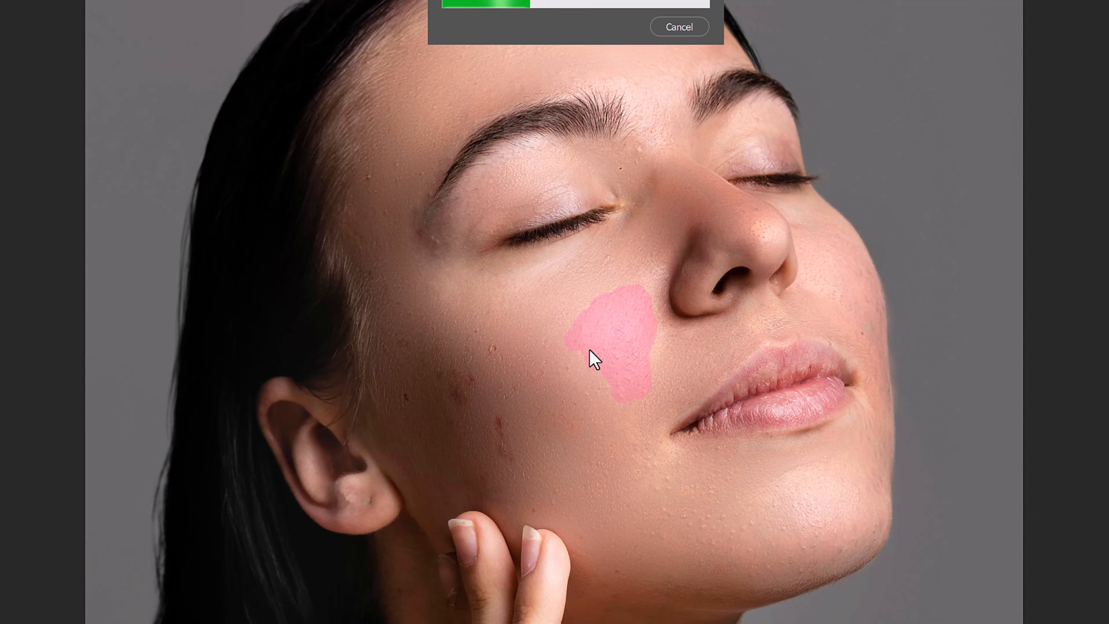
Step: Remove the remaining dark spots on the near cheek and the bumps at the temple
left_click(492, 348)
left_click(472, 378)
left_click(454, 394)
left_click(499, 425)
left_click_drag(367, 179, 390, 166)
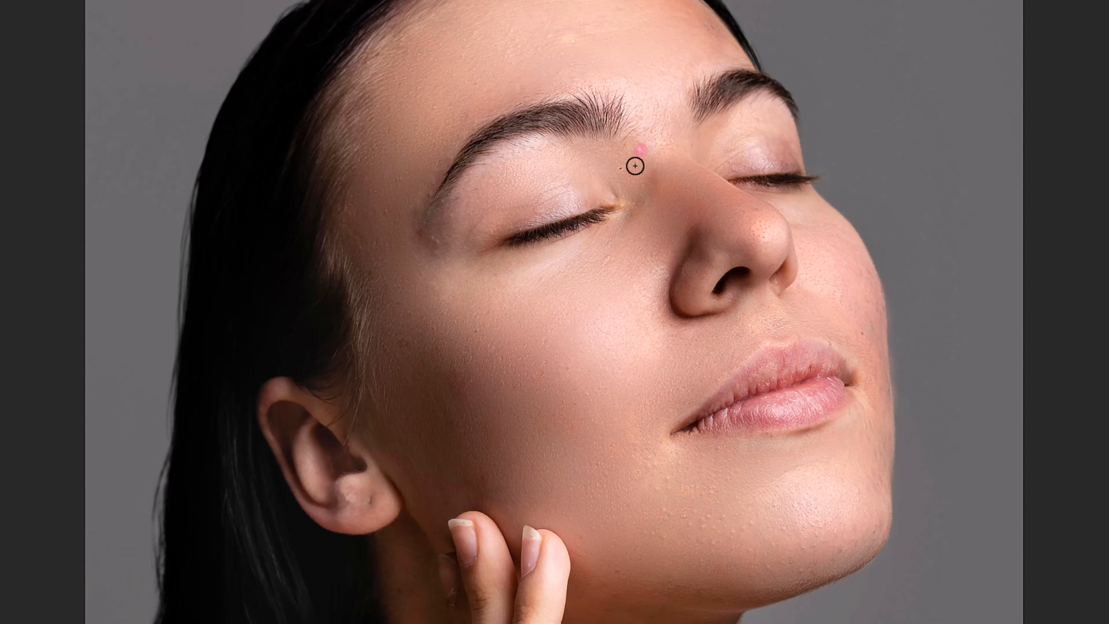